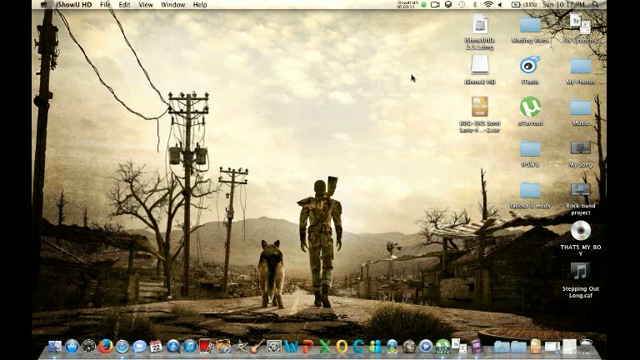
Move the ROG-385 Semi Lore .rar archive into the open upper-left area of the desktop.
click(478, 108)
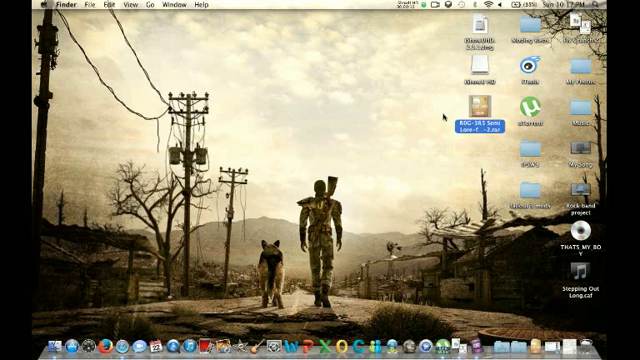
drag(472, 103, 176, 82)
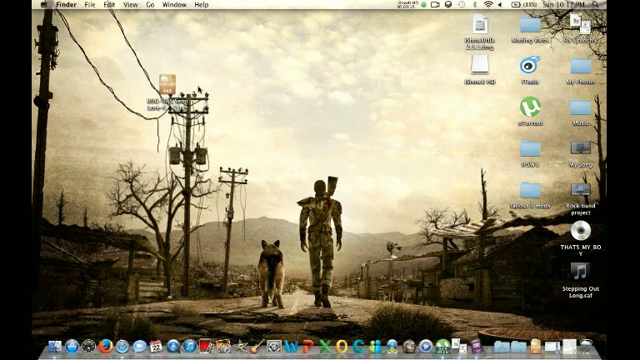
click(303, 99)
Show the Fallout 3 app's package contents from Applications in icon view.
click(55, 347)
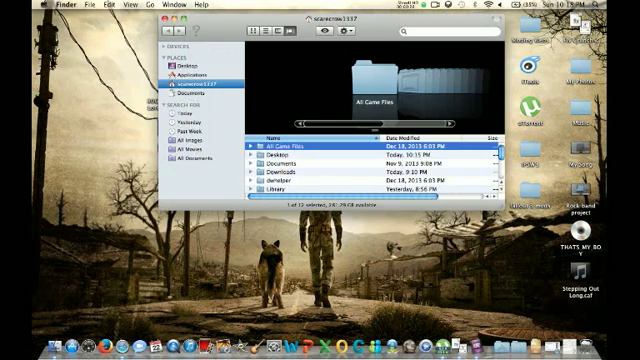
click(190, 74)
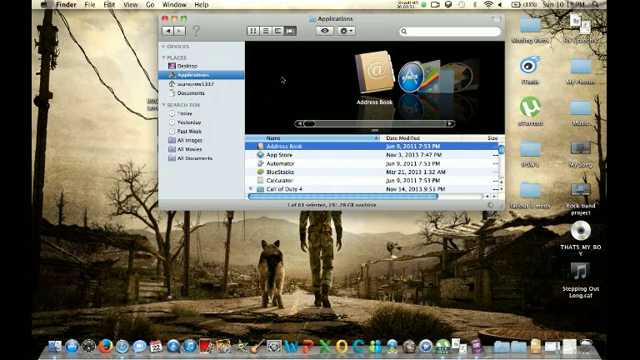
click(254, 31)
right_click(456, 152)
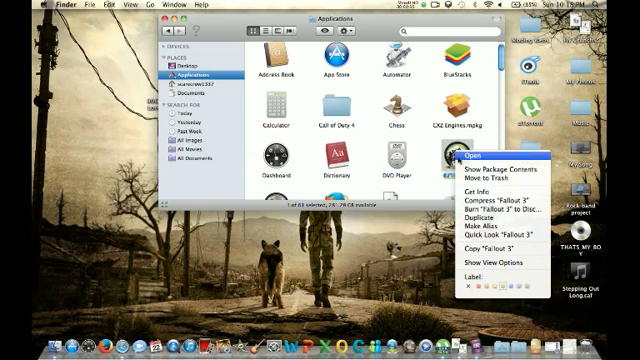
click(510, 170)
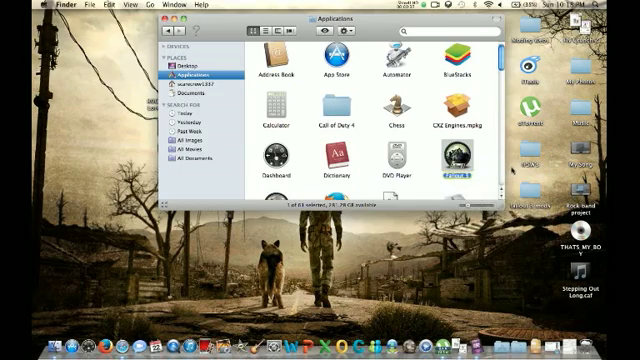
key(super+w)
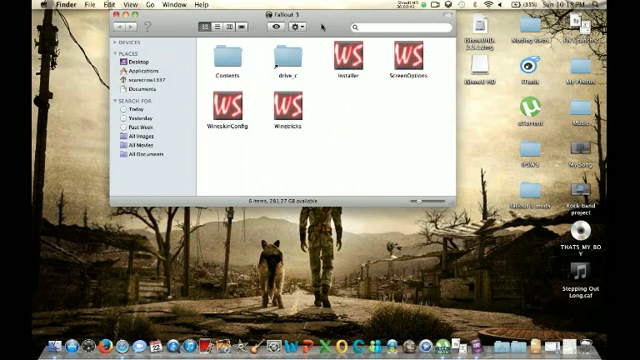
Reposition the Fallout 3 window and return the mod archive to the desktop's right side.
drag(284, 14, 197, 131)
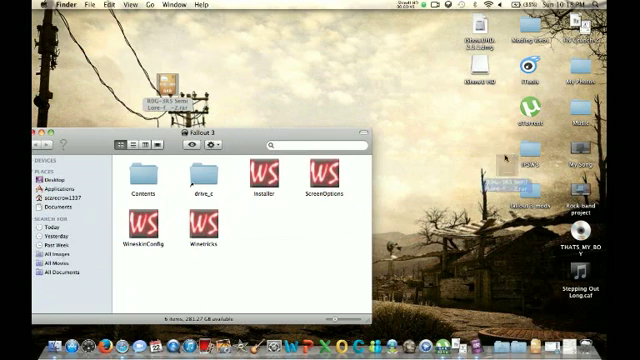
drag(166, 85, 480, 110)
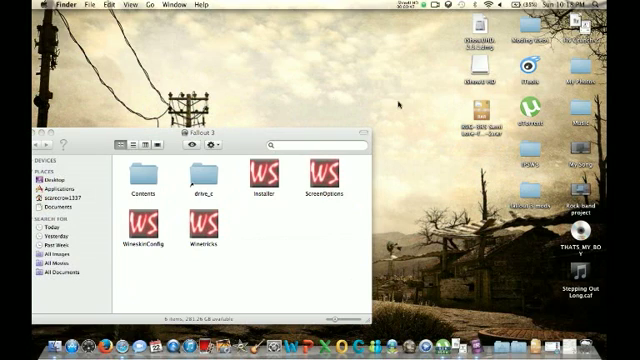
mouse_move(253, 132)
mouse_down()
mouse_move(333, 60)
mouse_move(337, 14)
mouse_up()
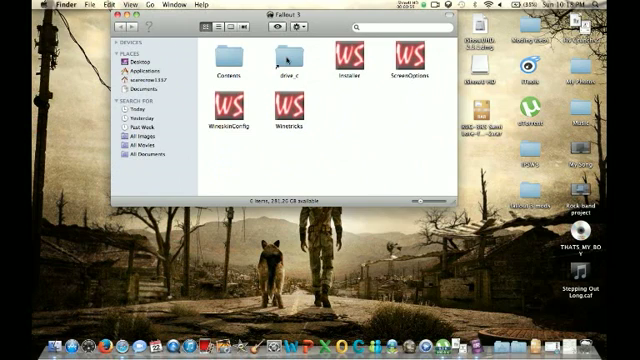
Go through drive_c, Program Files, Bethesda Softworks and Fallout 3 into the Data folder.
double_click(289, 60)
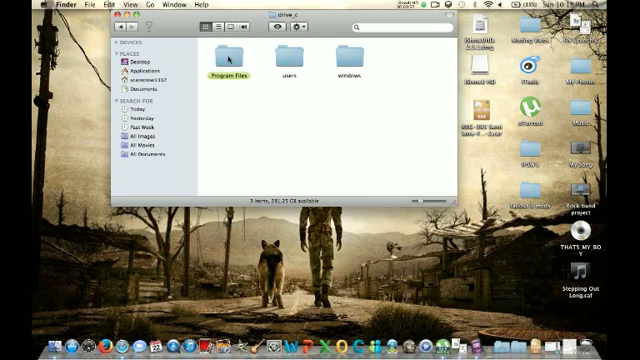
click(121, 28)
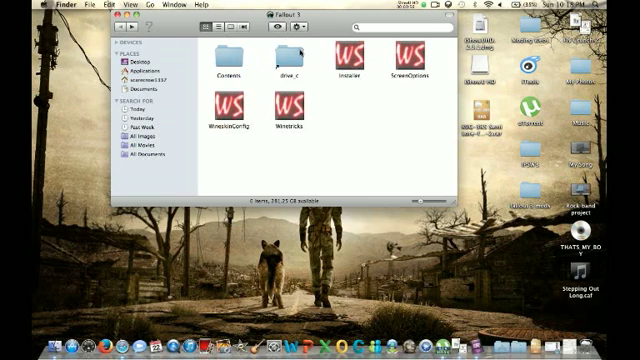
double_click(289, 60)
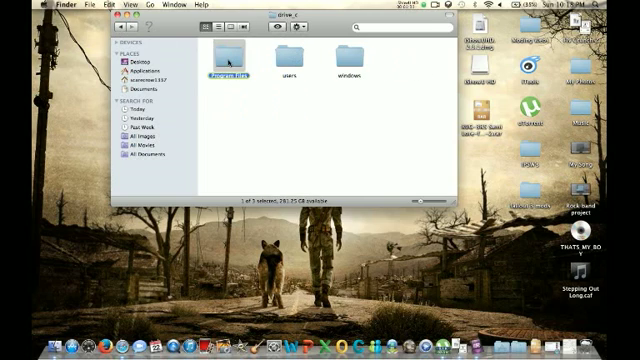
double_click(228, 62)
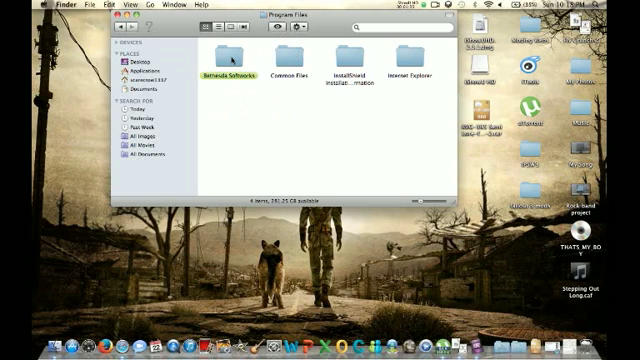
double_click(231, 59)
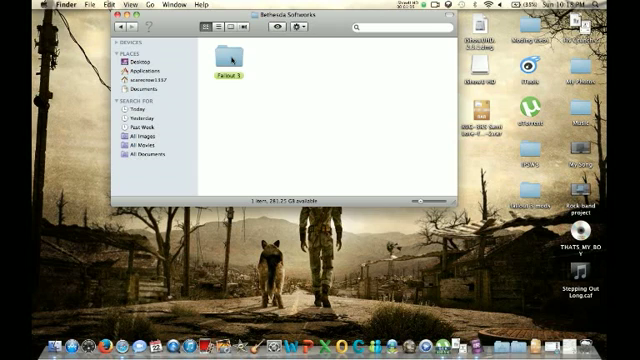
double_click(231, 59)
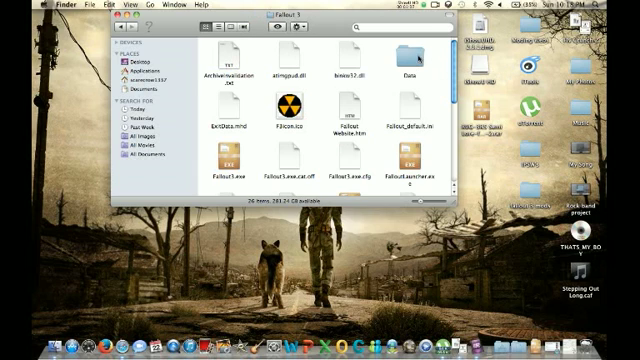
double_click(410, 60)
scroll(280, 99, down, 2)
scroll(236, 114, up, 3)
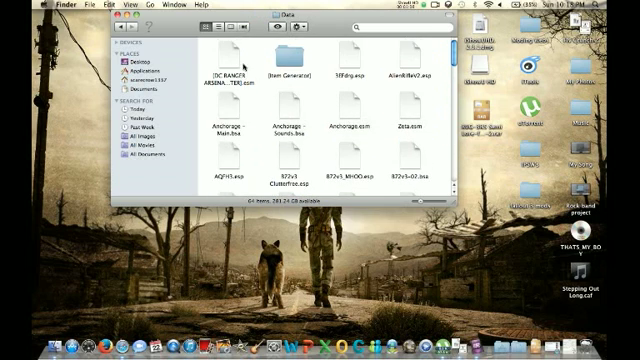
Select and clear some game data files, shift the Data window left, and select the mod archive.
mouse_move(166, 87)
mouse_down()
mouse_move(440, 200)
mouse_move(397, 222)
mouse_up()
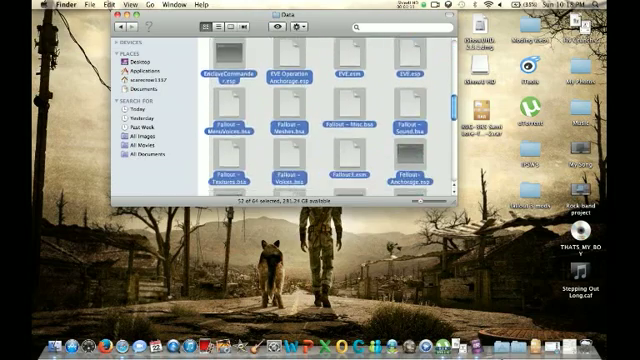
click(397, 222)
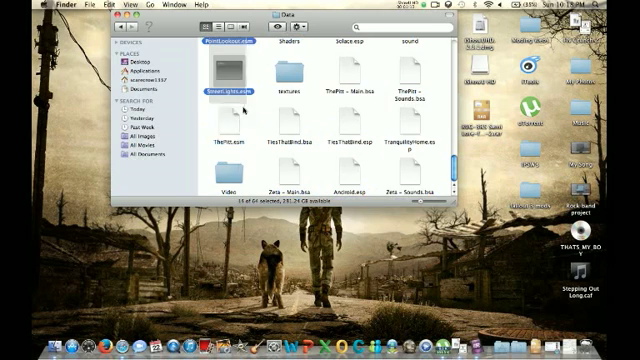
click(208, 128)
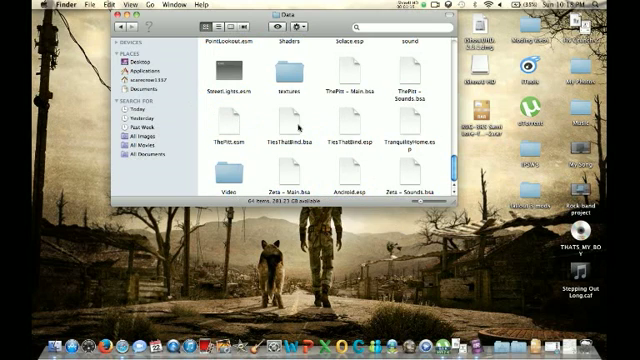
drag(356, 27, 302, 27)
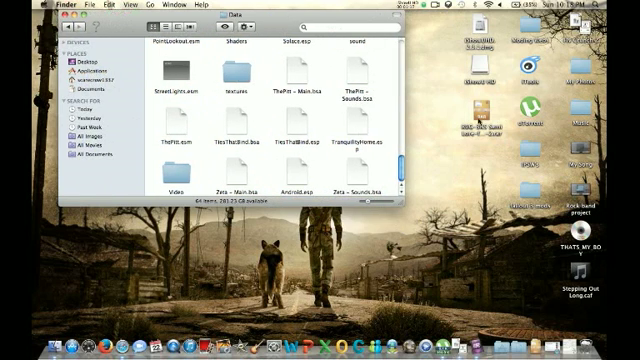
click(481, 118)
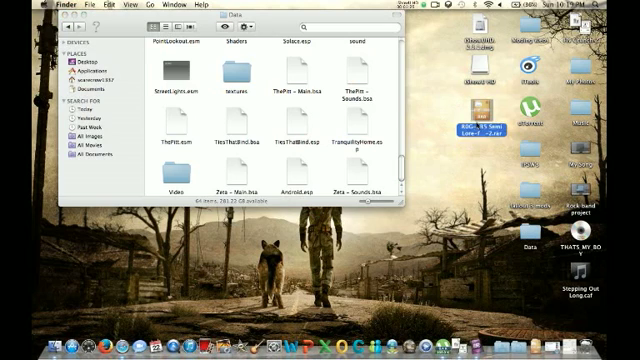
Open the extracted mod Data folder at the screen bottom, alongside the game's Data folder.
click(452, 168)
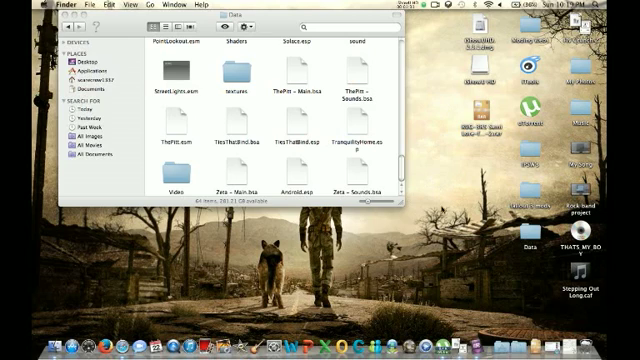
drag(530, 235, 457, 262)
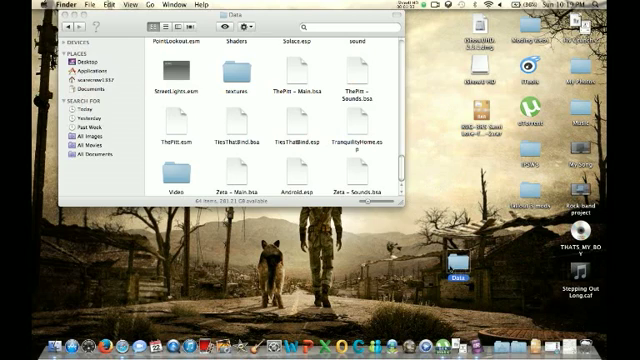
click(228, 130)
double_click(228, 130)
drag(278, 20, 278, 208)
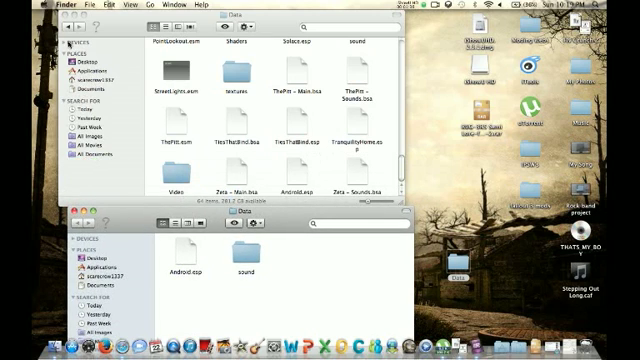
key(super+Up)
double_click(355, 60)
Copy Android.esp into the game's Data folder, replacing the old file, and clean up the icons.
drag(185, 253, 264, 170)
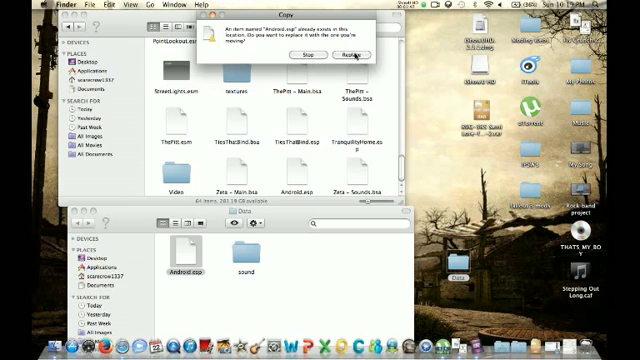
click(352, 55)
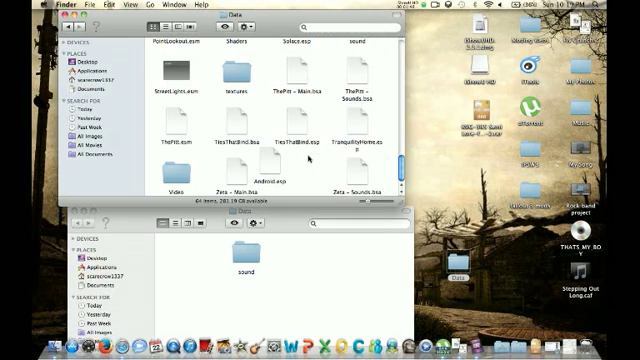
right_click(309, 158)
click(332, 196)
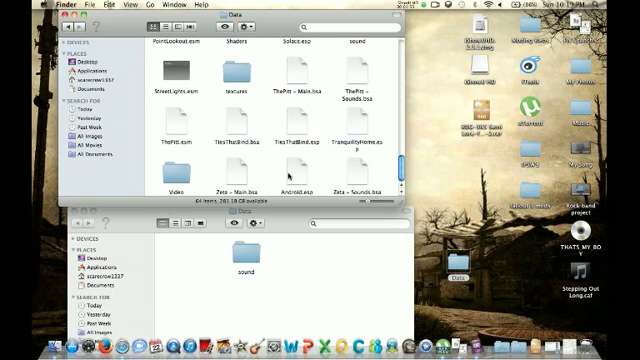
scroll(288, 175, up, 8)
scroll(250, 140, up, 5)
scroll(220, 120, down, 3)
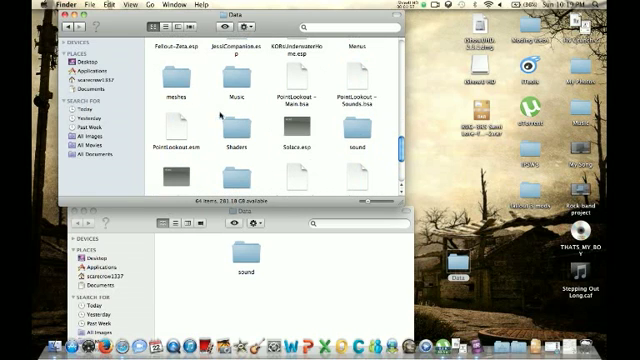
scroll(200, 120, down, 3)
scroll(220, 125, down, 3)
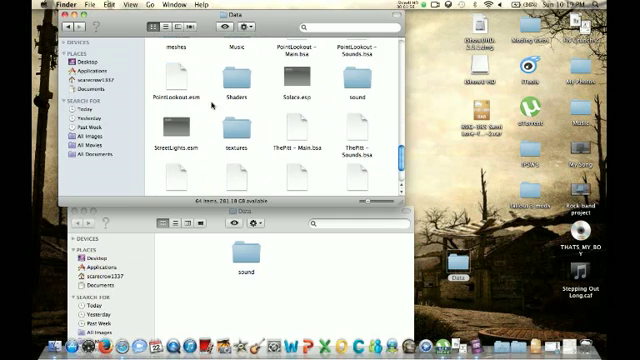
scroll(252, 130, up, 4)
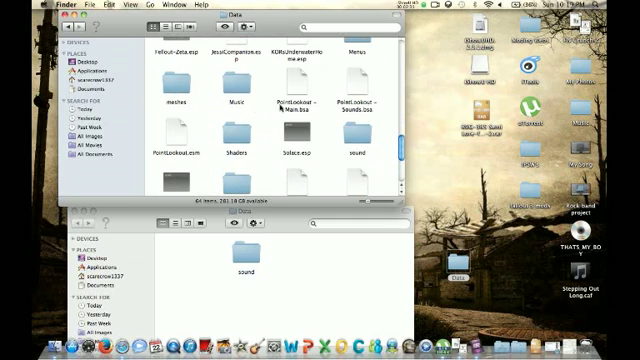
scroll(270, 115, up, 2)
scroll(278, 108, up, 3)
scroll(280, 106, up, 3)
scroll(284, 105, up, 3)
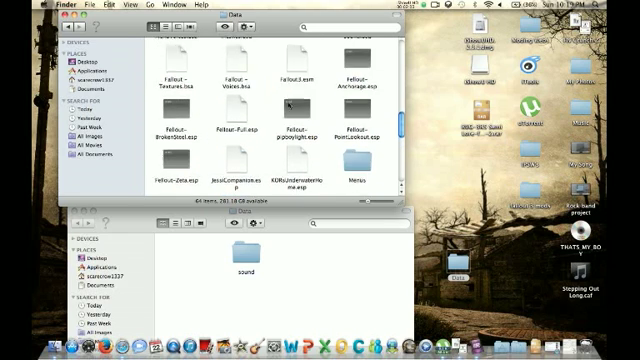
scroll(288, 103, up, 2)
scroll(288, 103, up, 4)
scroll(290, 90, down, 2)
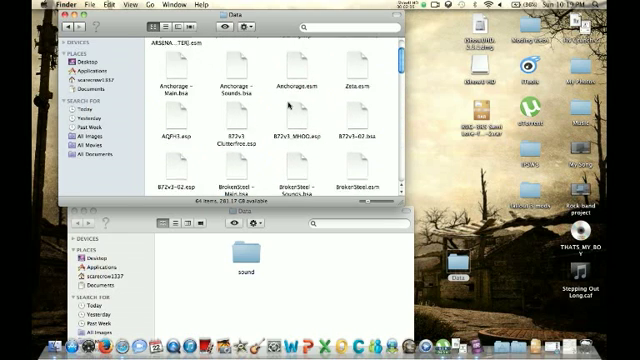
scroll(260, 60, down, 3)
scroll(242, 50, up, 3)
scroll(245, 88, down, 10)
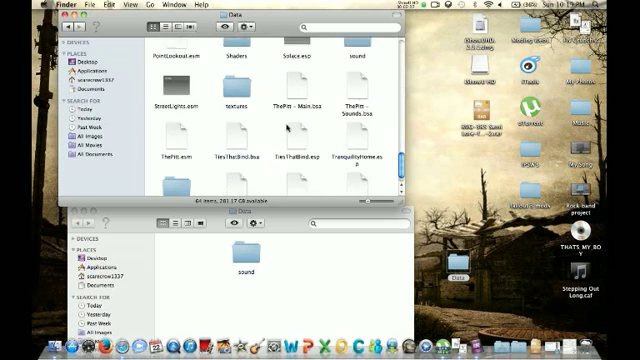
scroll(255, 110, down, 3)
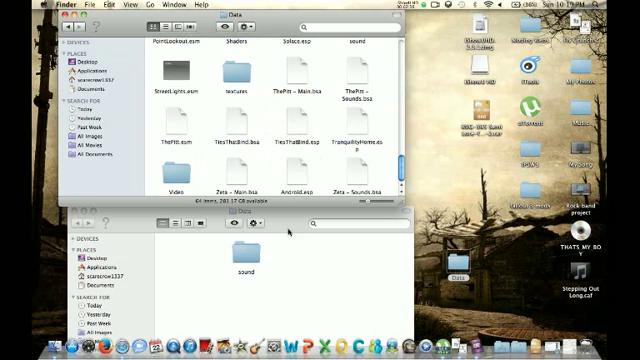
scroll(300, 130, up, 3)
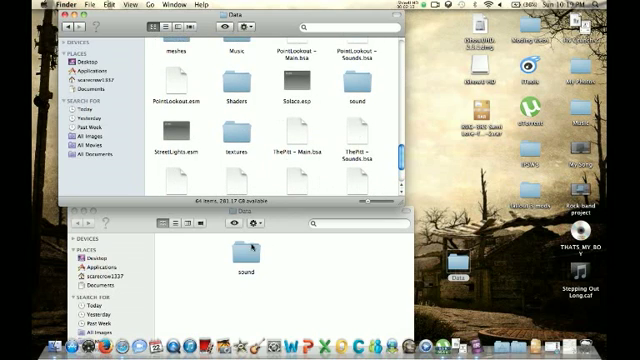
Open the sound and Voice folders in both the mod and game windows.
double_click(246, 252)
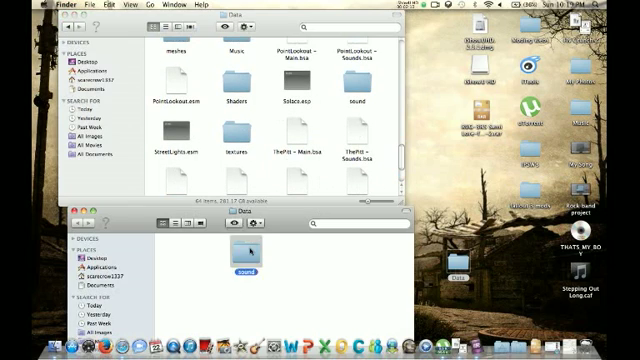
double_click(356, 84)
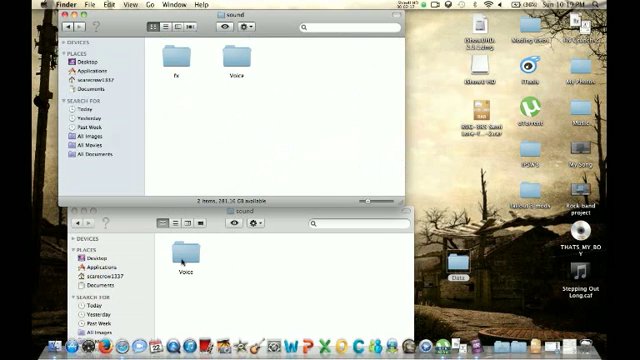
double_click(182, 258)
double_click(238, 60)
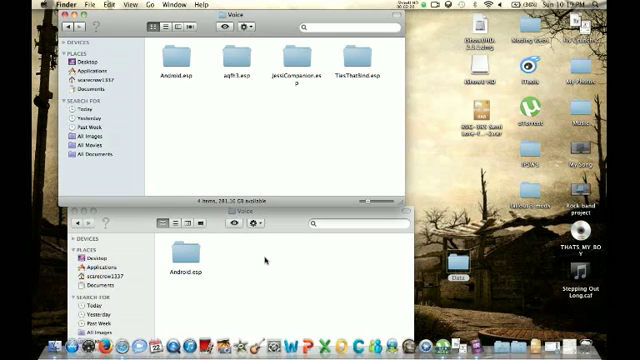
Copy the Android.esp voice folder into the game's Voice folder, replacing it, and align the icons.
drag(182, 258, 240, 110)
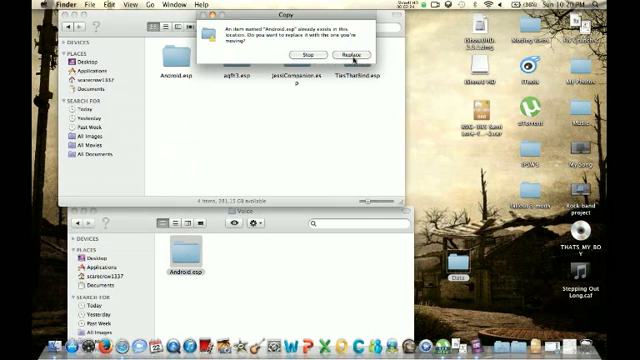
click(350, 54)
right_click(270, 120)
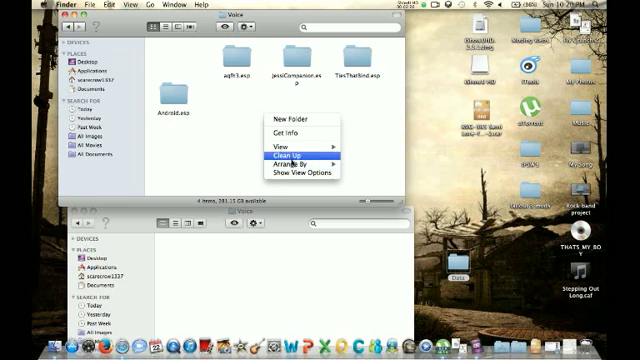
click(287, 155)
drag(175, 106, 185, 66)
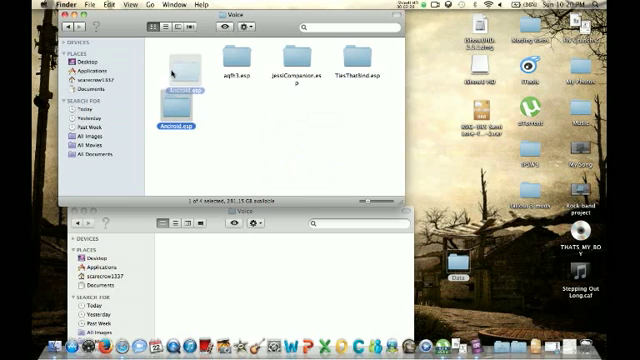
right_click(328, 128)
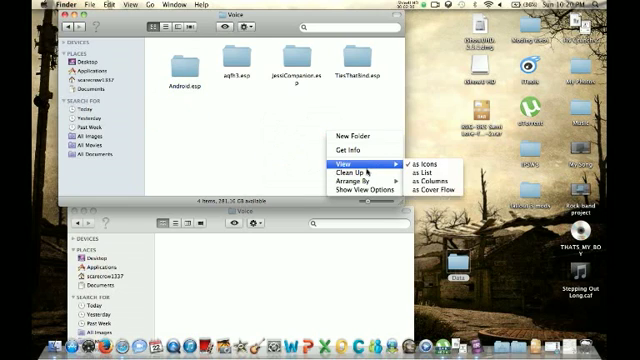
click(350, 172)
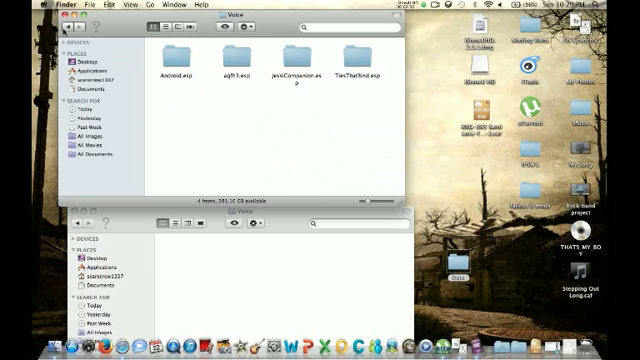
Back out to the mod's Data folder and close that window.
click(68, 26)
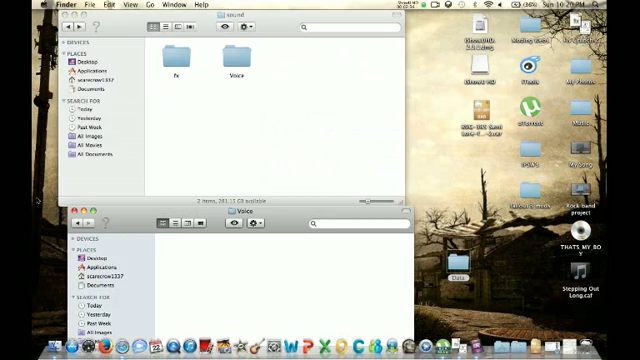
click(76, 223)
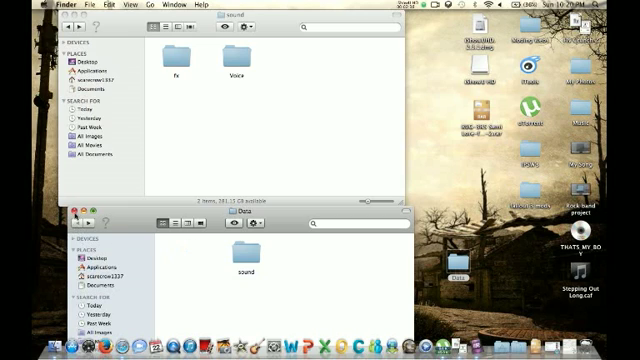
click(74, 211)
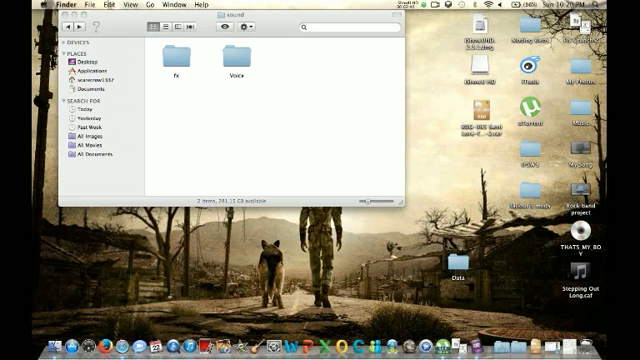
Trash the desktop Data folder and close the game's Bethesda Softworks window.
drag(455, 262, 290, 172)
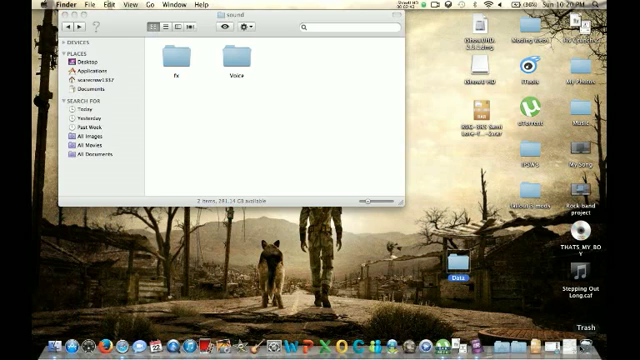
key(super+bracketleft)
key(super+bracketleft)
click(65, 17)
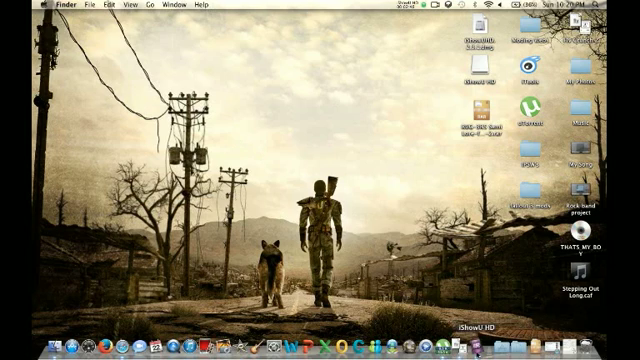
Bring up and dismiss the Dock's Applications stack.
click(518, 348)
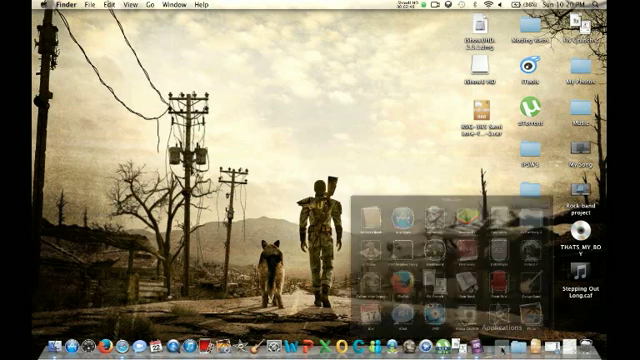
key(Escape)
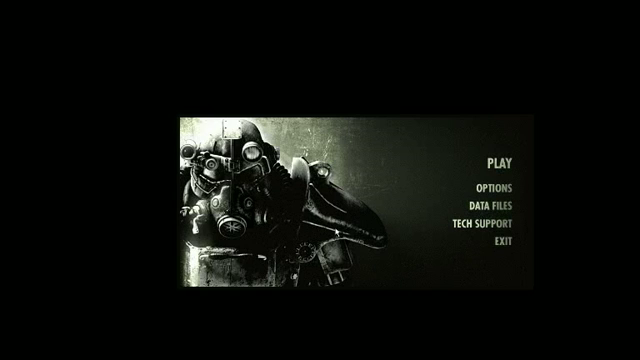
Enable Android.esp under Data Files, confirm with OK, and exit the launcher.
click(490, 206)
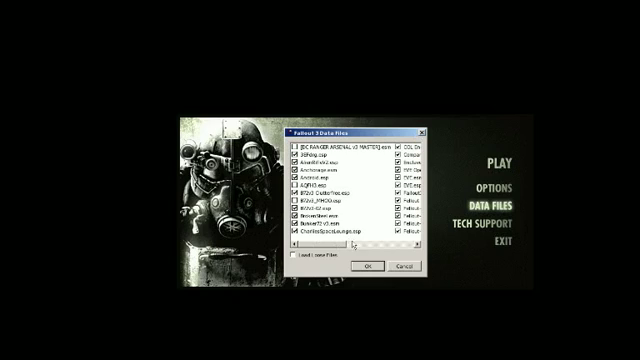
click(369, 267)
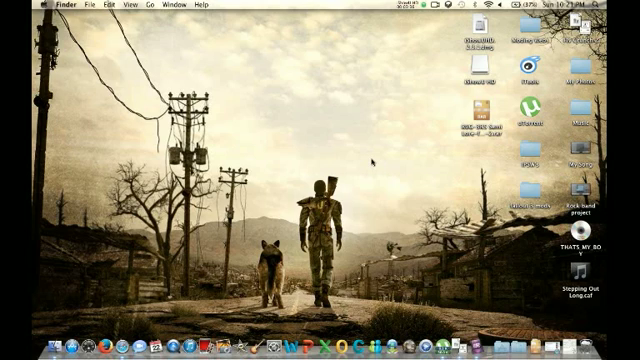
click(437, 5)
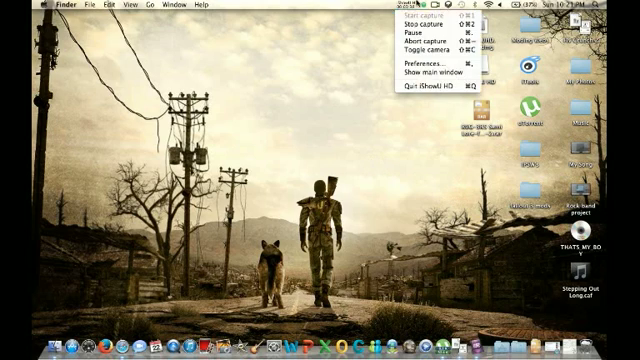